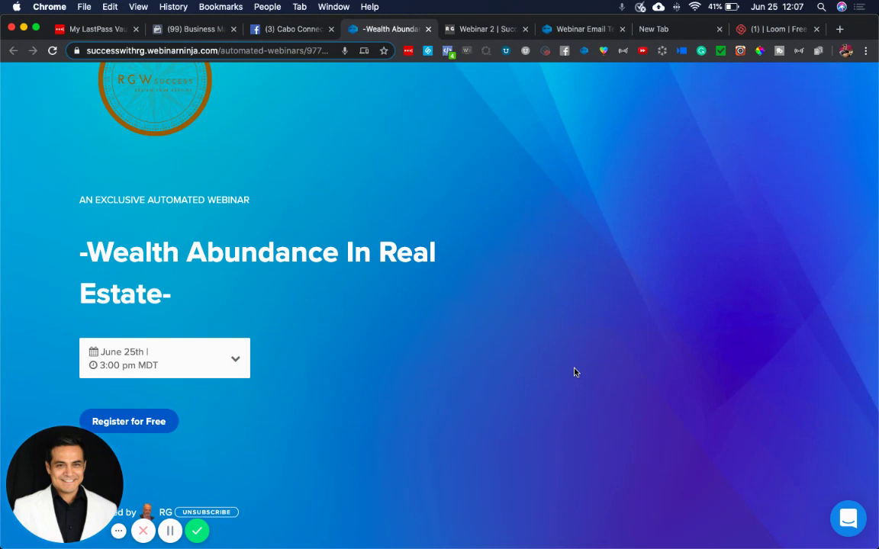
scroll(572, 359, "down", 2)
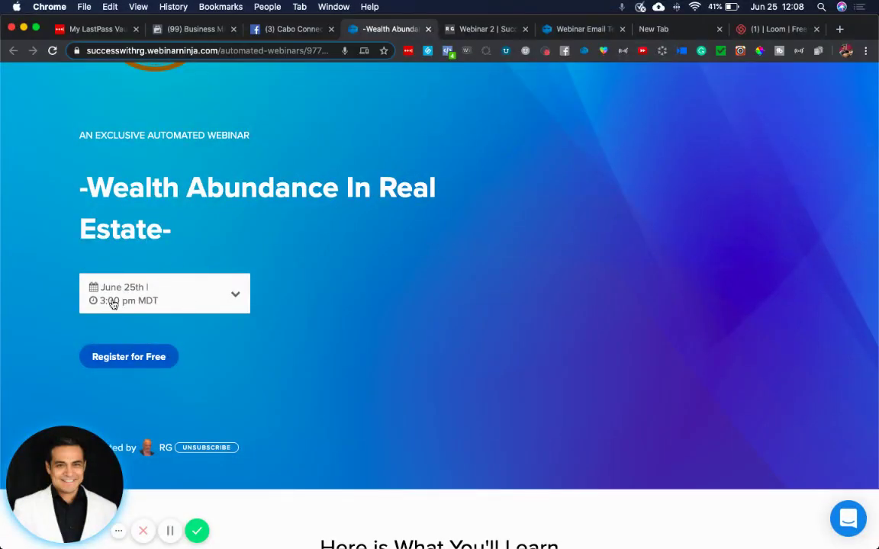
Reveal the real estate webinar's session times, including Watch Now, then close the list.
left_click(236, 297)
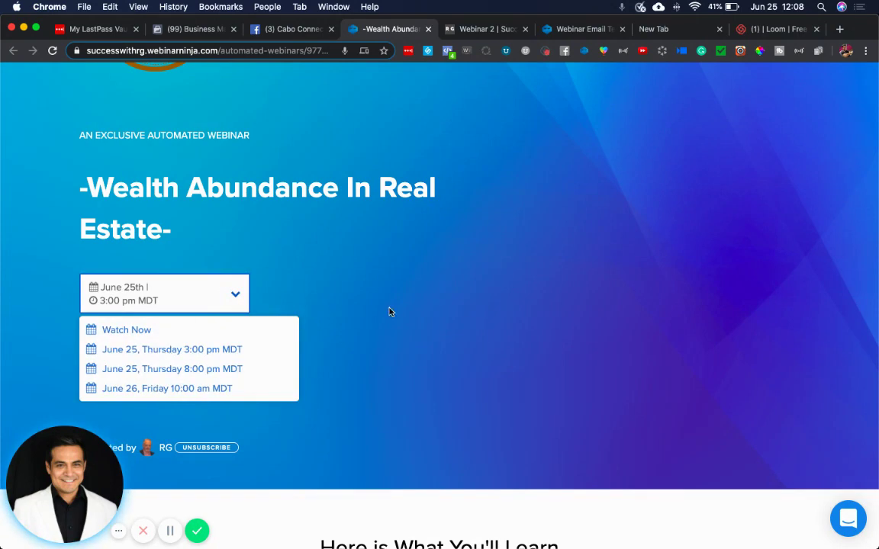
left_click(306, 311)
scroll(305, 312, "down", 5)
scroll(305, 313, "down", 5)
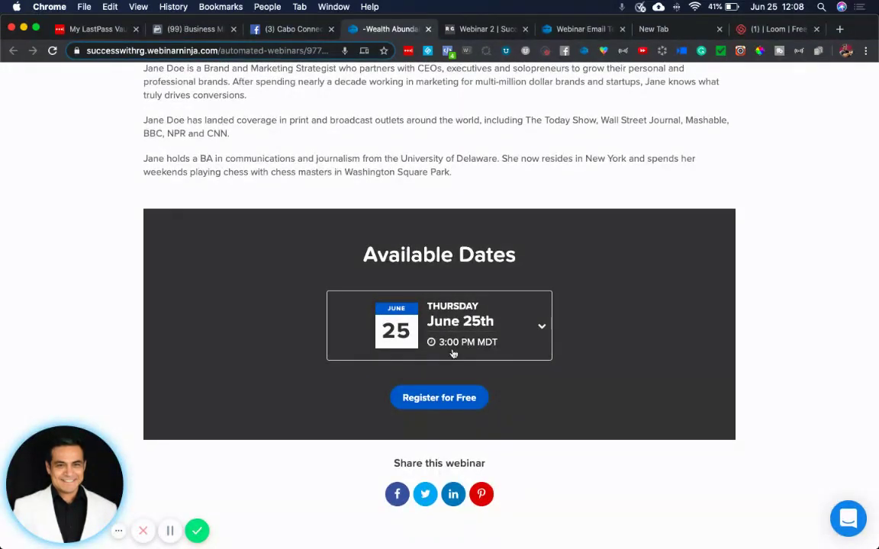
Expand the Available Dates dropdown showing Watch now and three June 2020 sessions.
left_click(535, 329)
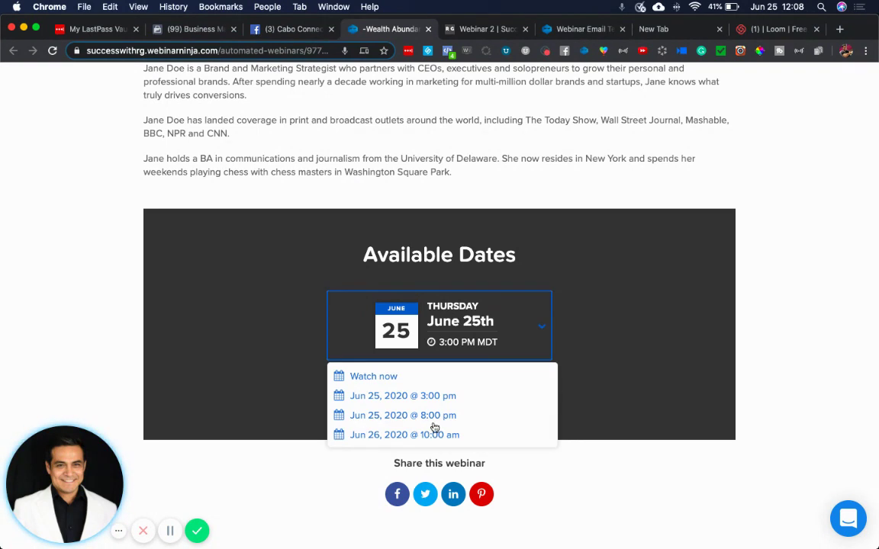